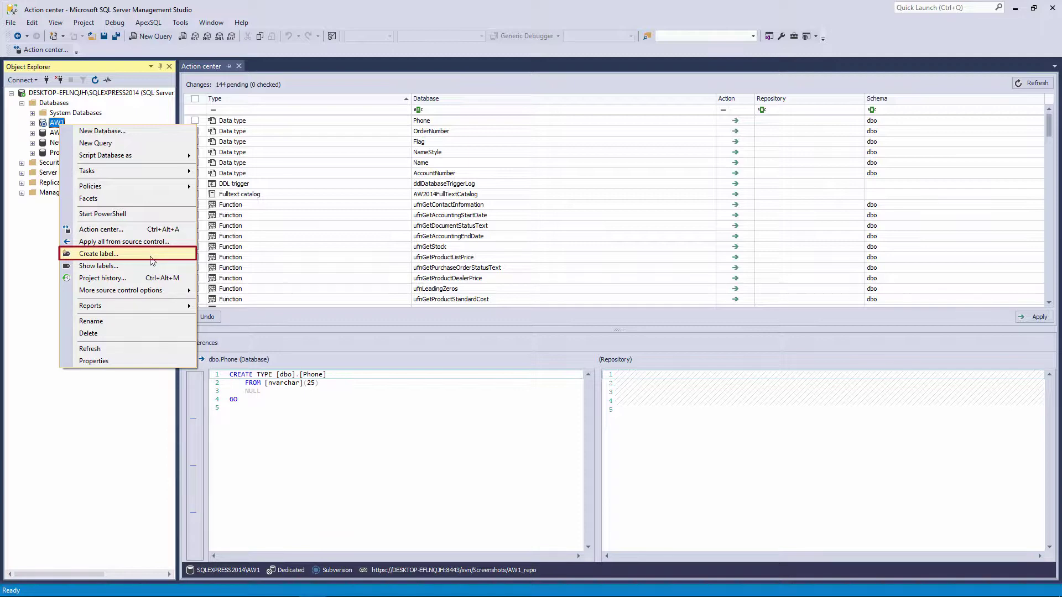
Try to create a label for the AW1 database before committing anything to the repository.
left_click(153, 258)
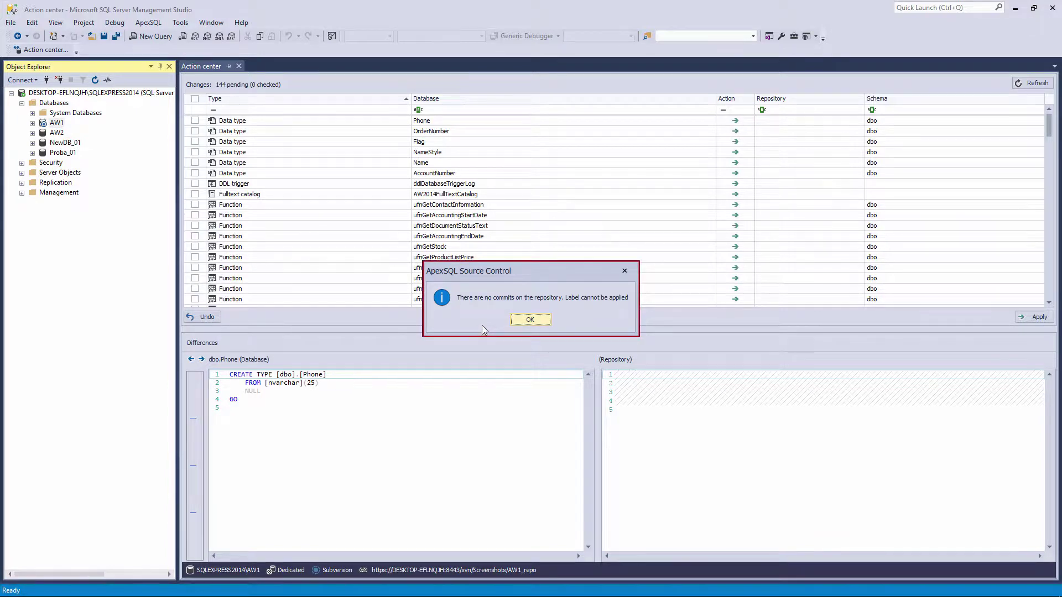
left_click(532, 321)
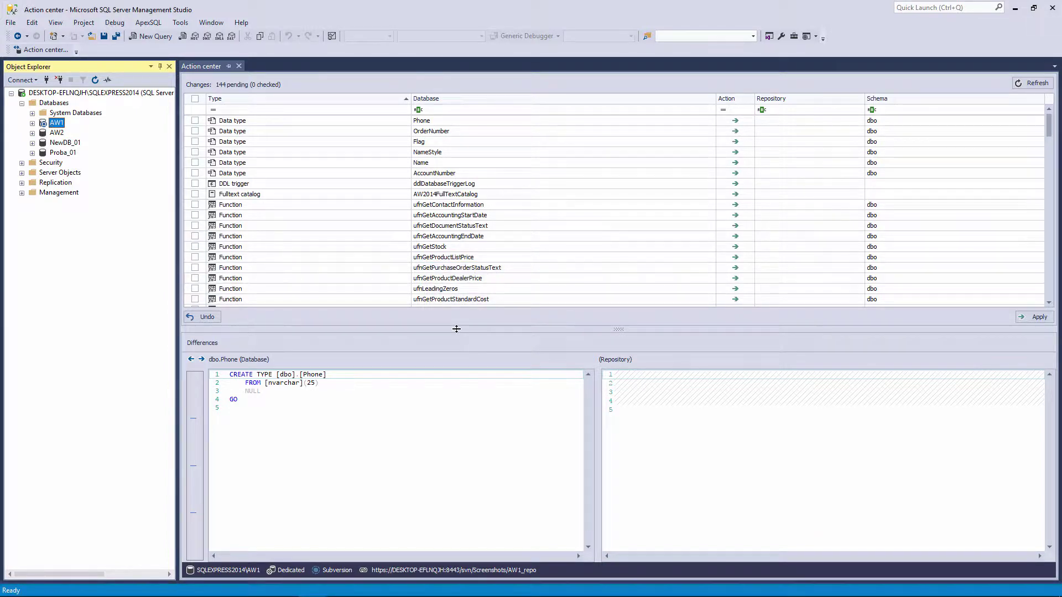
Commit all pending AW1 changes to source control with the comment "init commit".
scroll(368, 233, "down", 5)
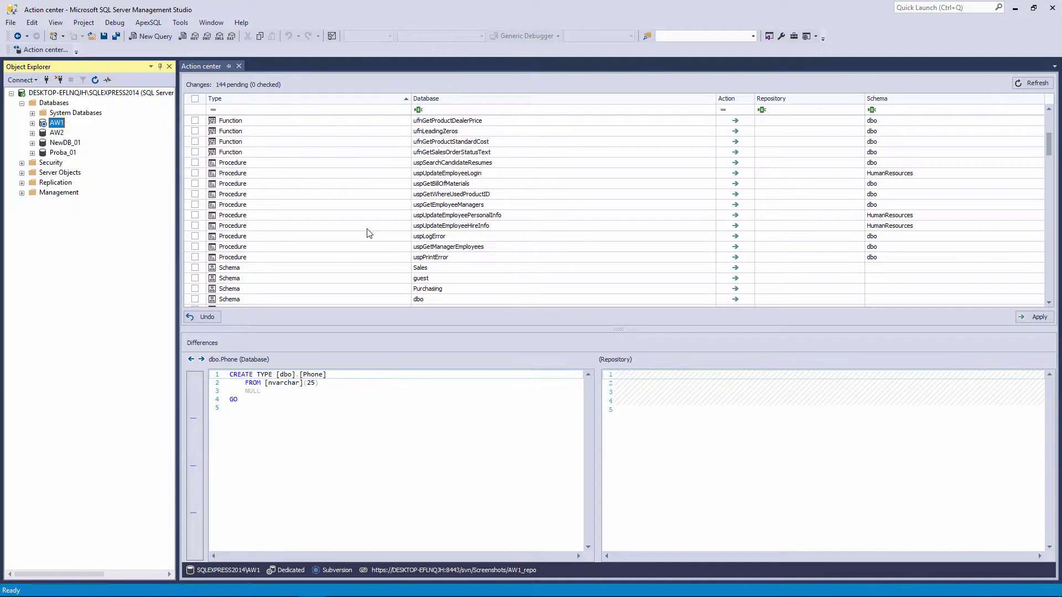
scroll(367, 232, "up", 5)
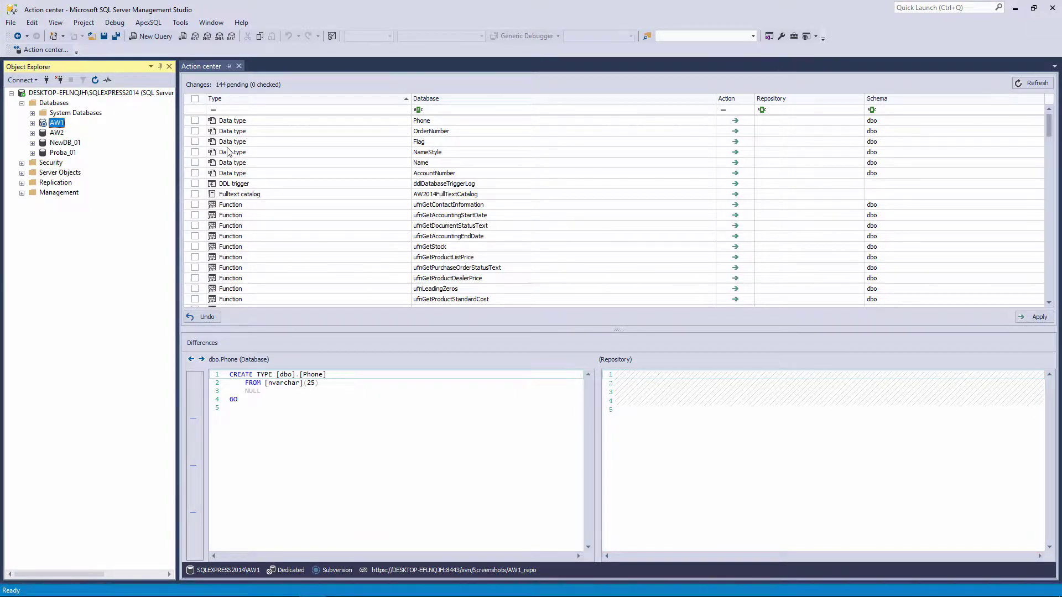
left_click(196, 99)
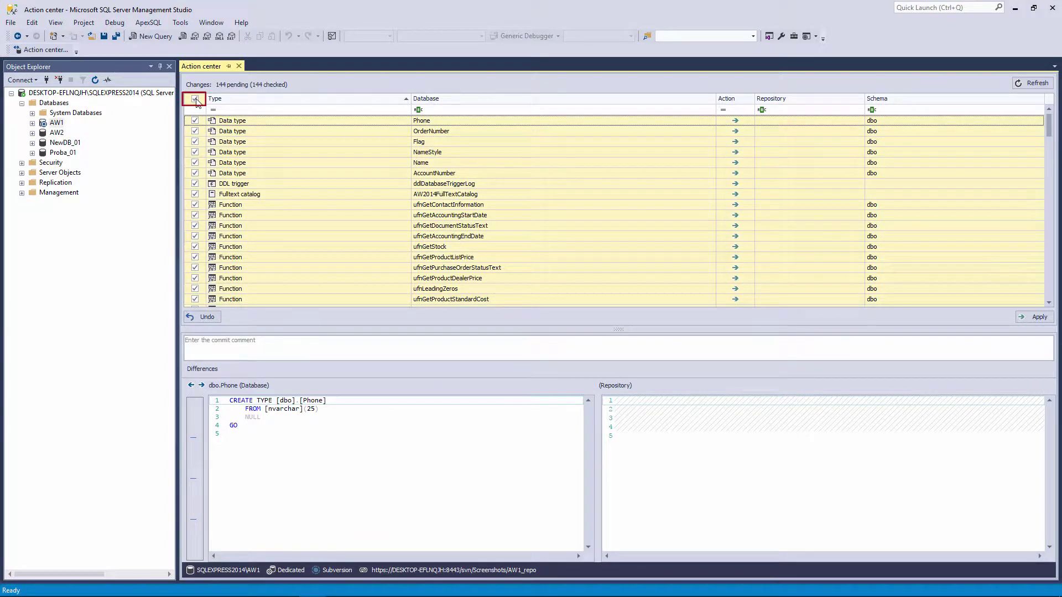
left_click(266, 351)
type("ini")
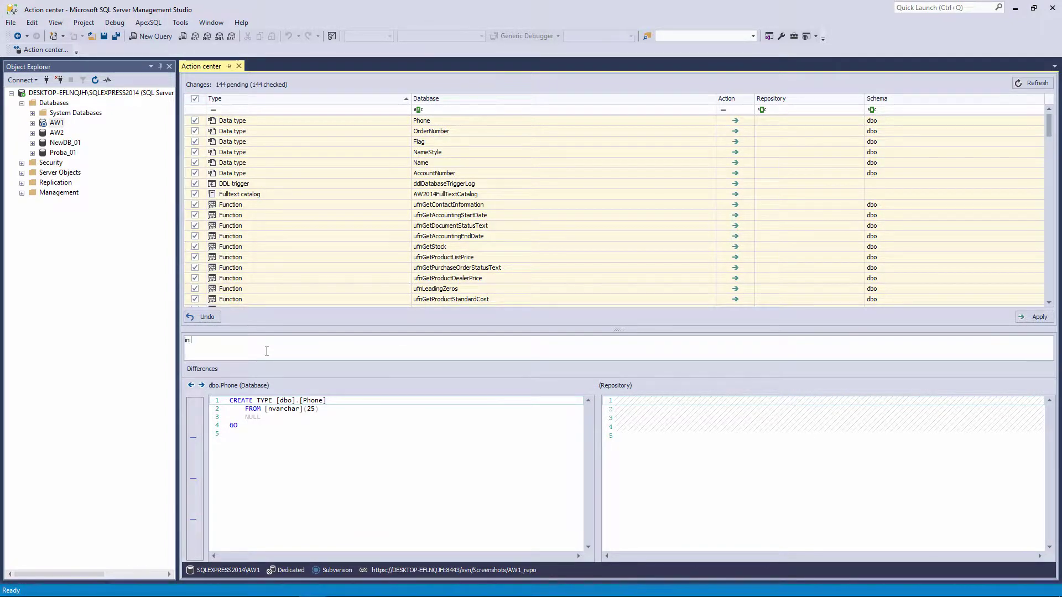
type("t commit")
left_click(1034, 317)
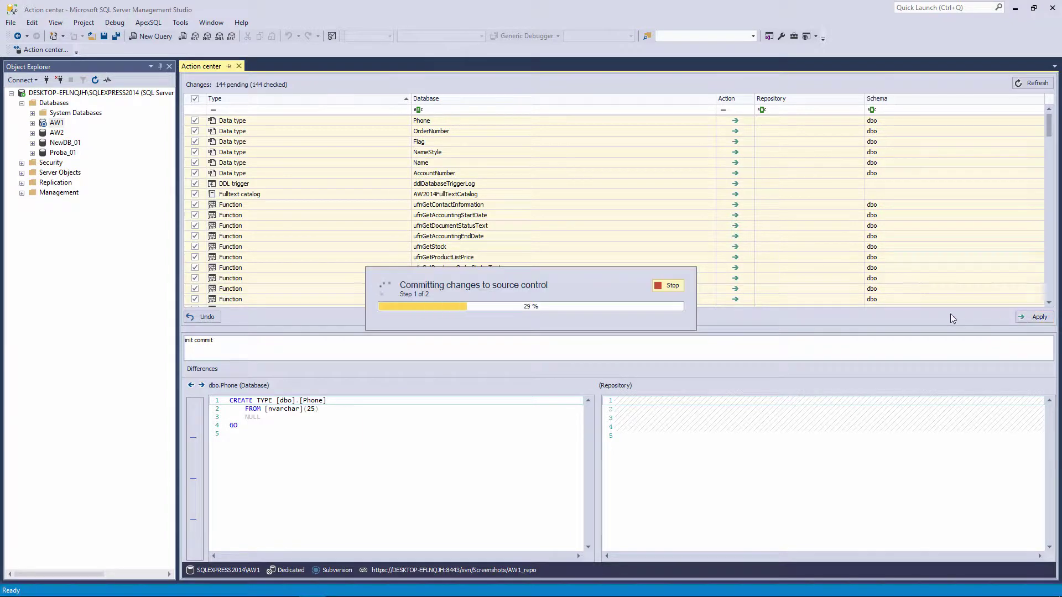
Create a source control label named Label1 for the AW1 database with the comment "Initial commit".
right_click(58, 123)
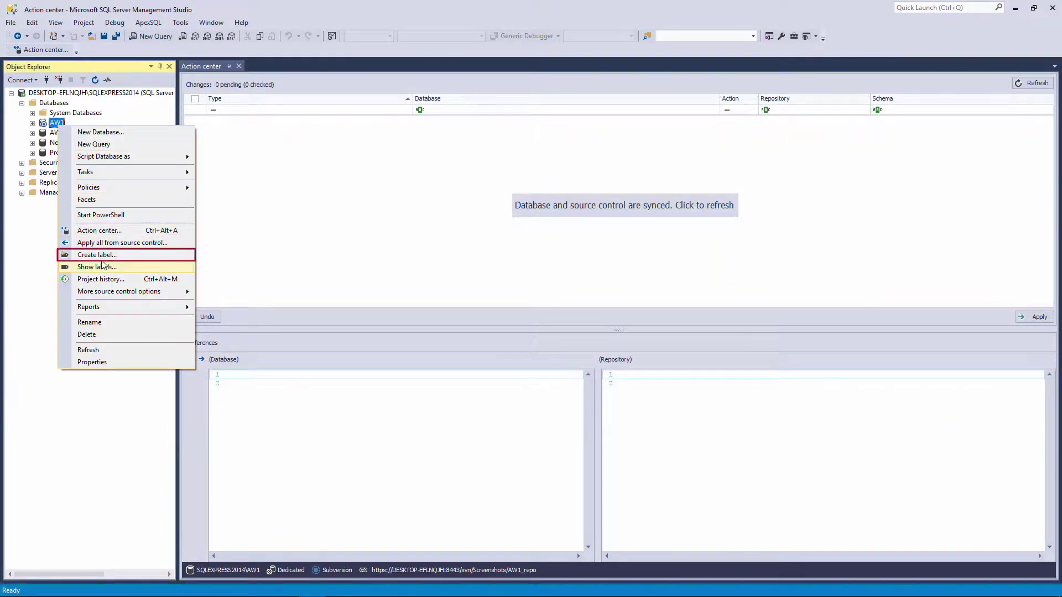
left_click(123, 256)
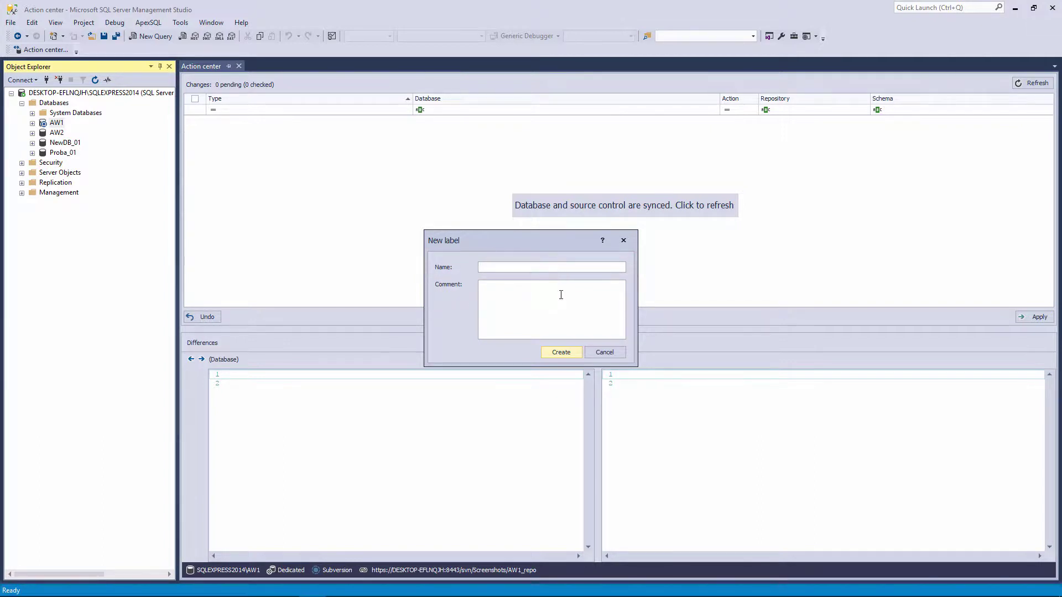
left_click(570, 354)
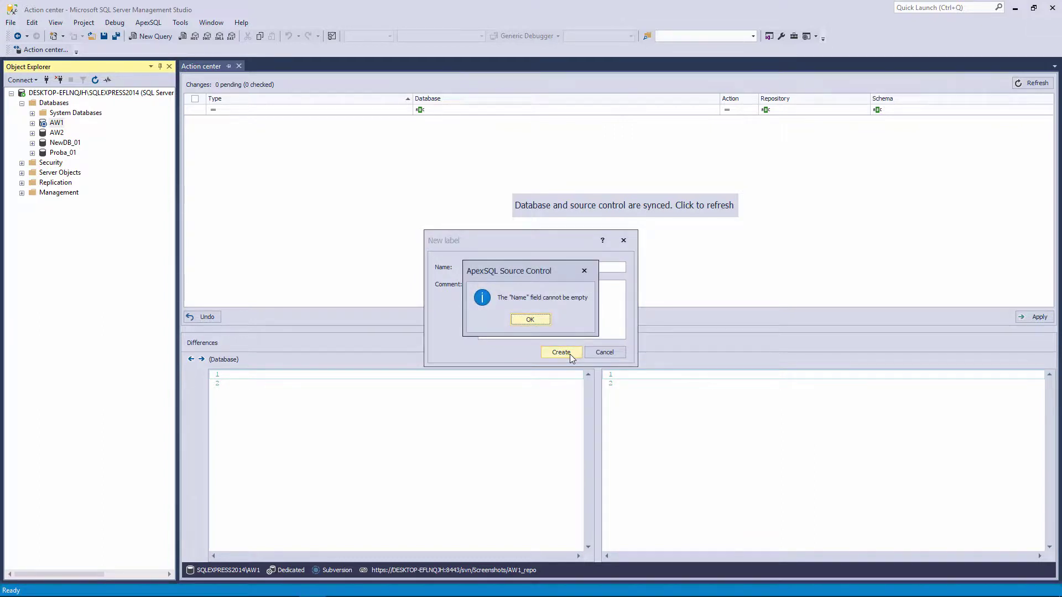
left_click(544, 321)
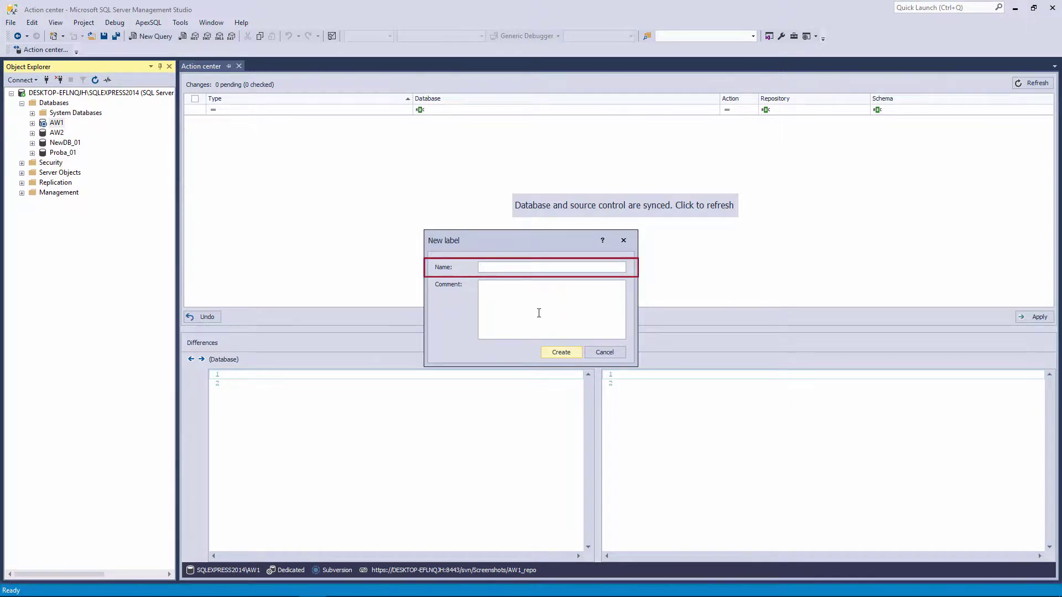
type("Label1")
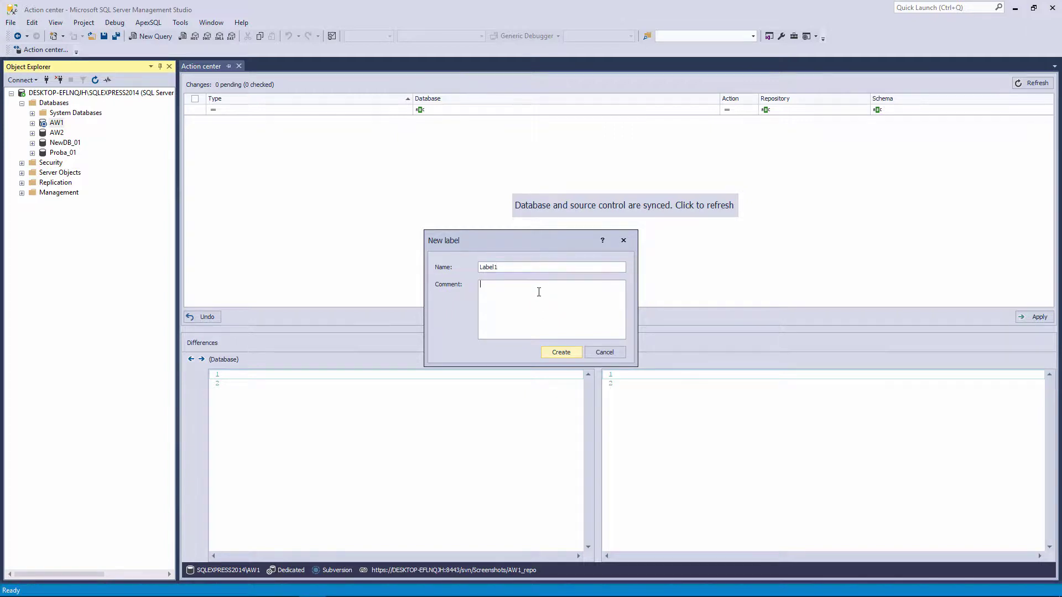
left_click(539, 292)
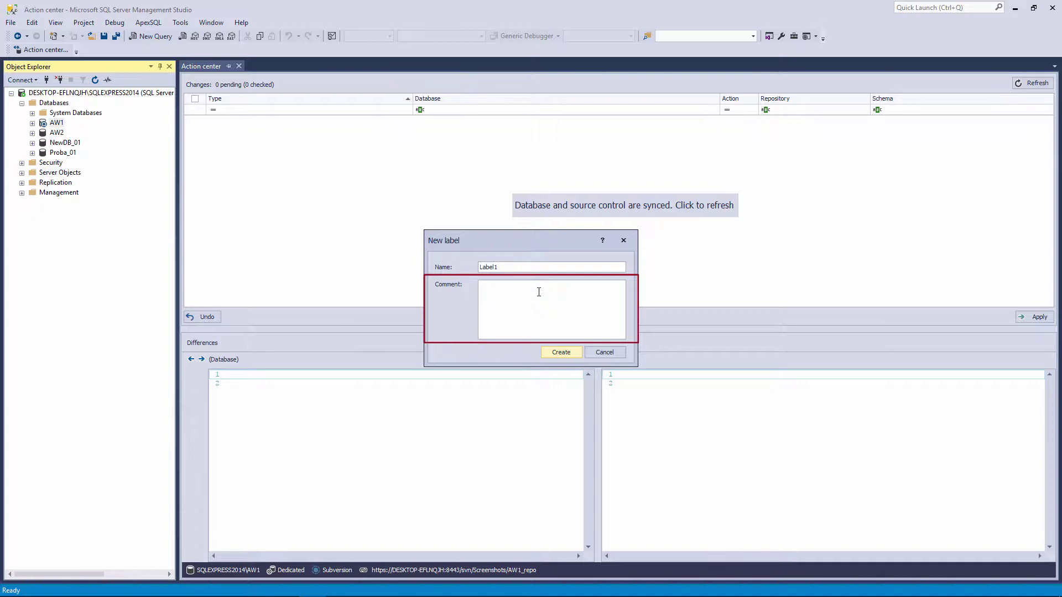
type("Initial commit")
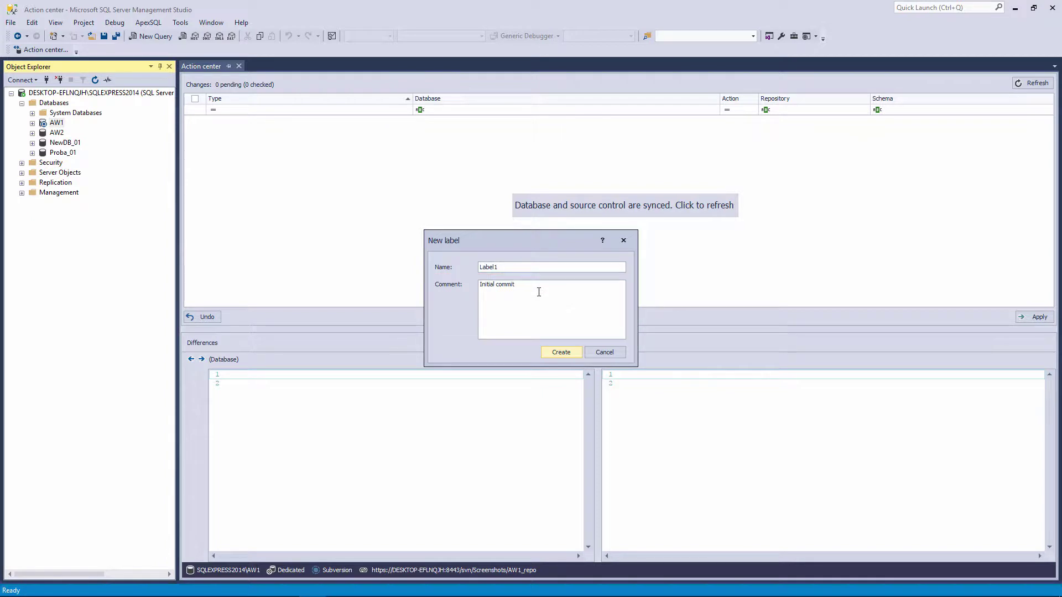
left_click(562, 354)
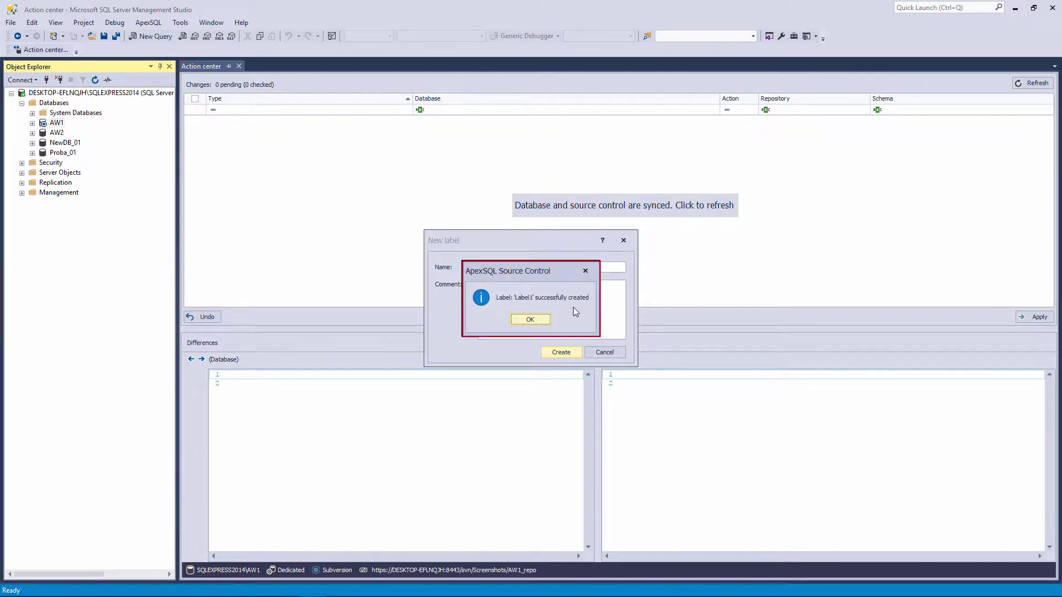
left_click(540, 323)
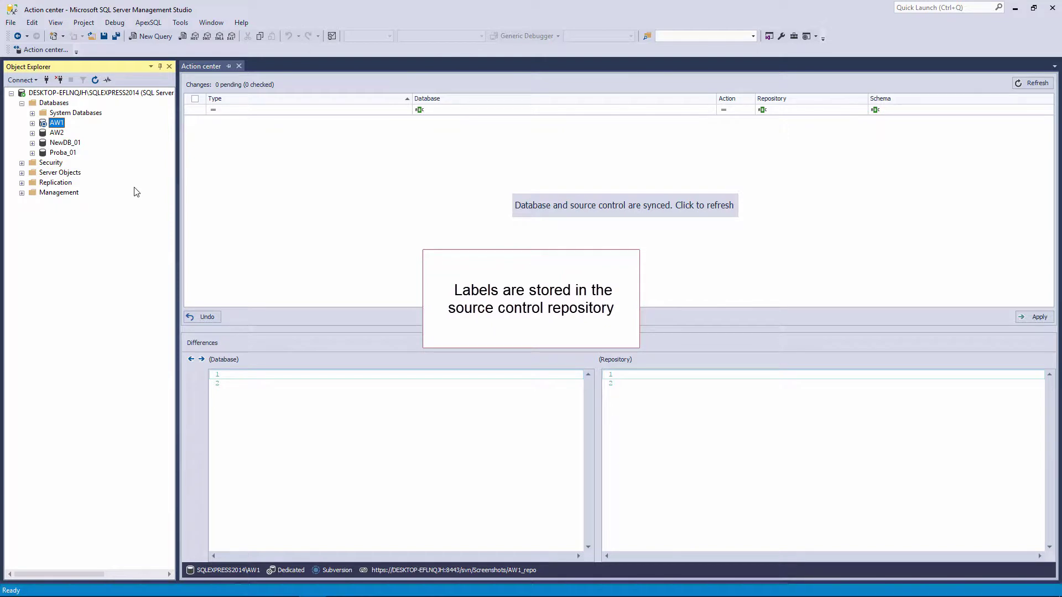
Show the labels of the AW1 database and request the version stored under Label1.
right_click(58, 123)
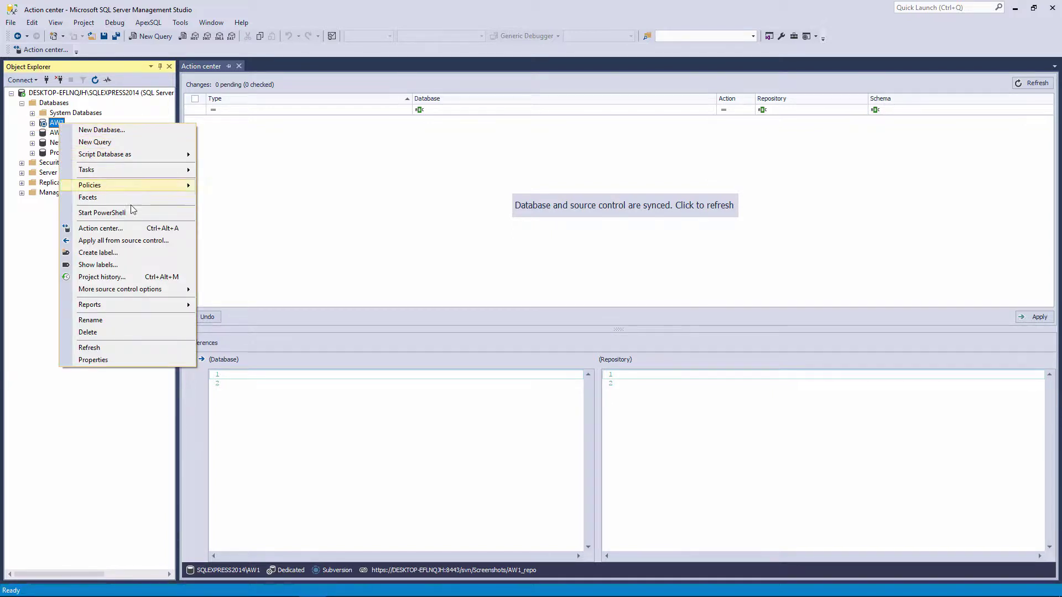
left_click(136, 267)
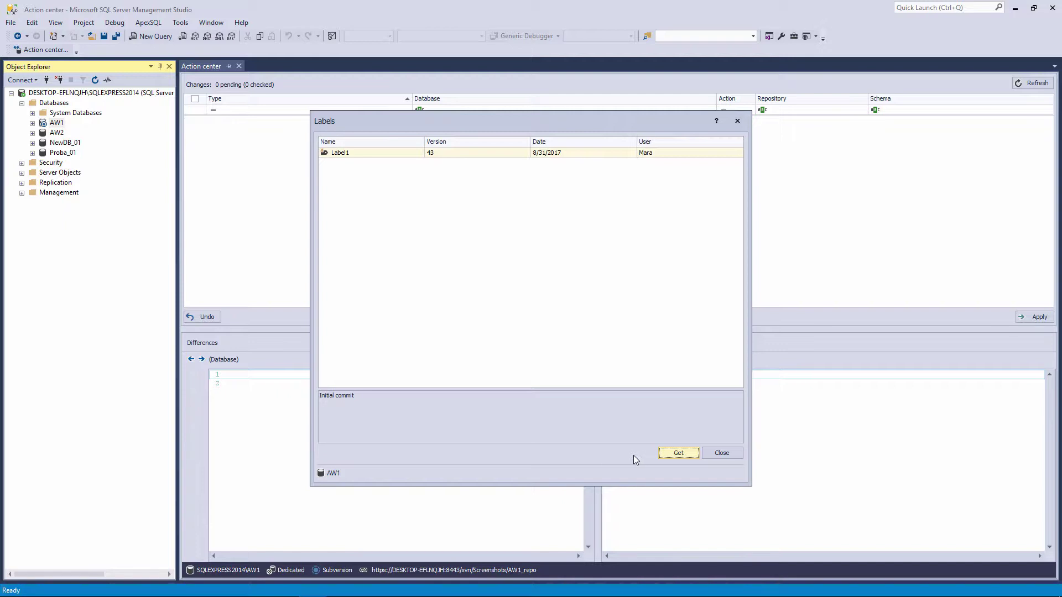
left_click(677, 454)
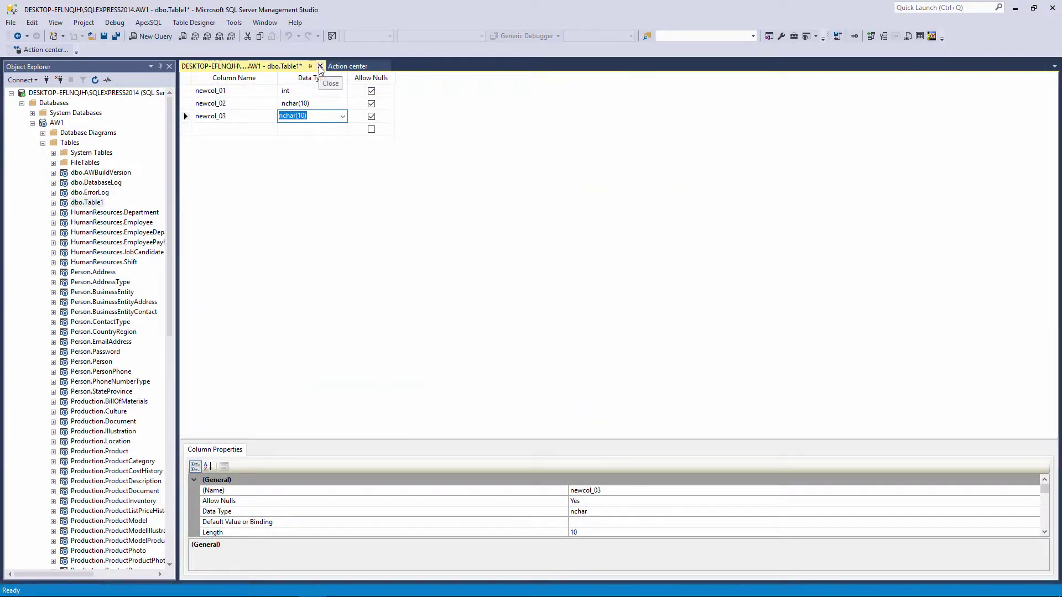
Save the dbo.Table1 design with the added nchar(10) column newcol_03 and refresh the list of pending changes.
left_click(320, 66)
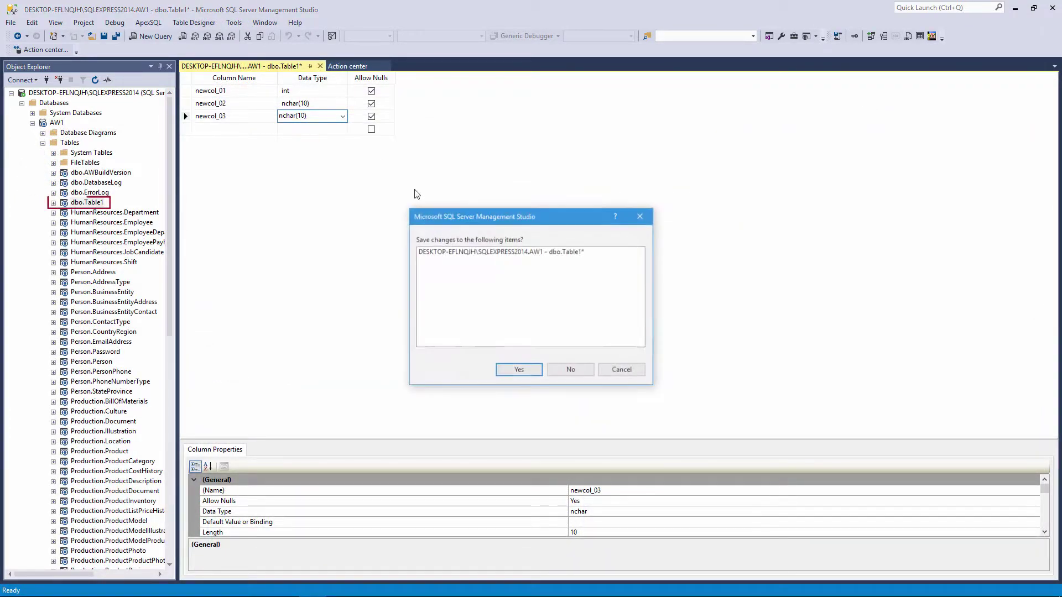
left_click(518, 370)
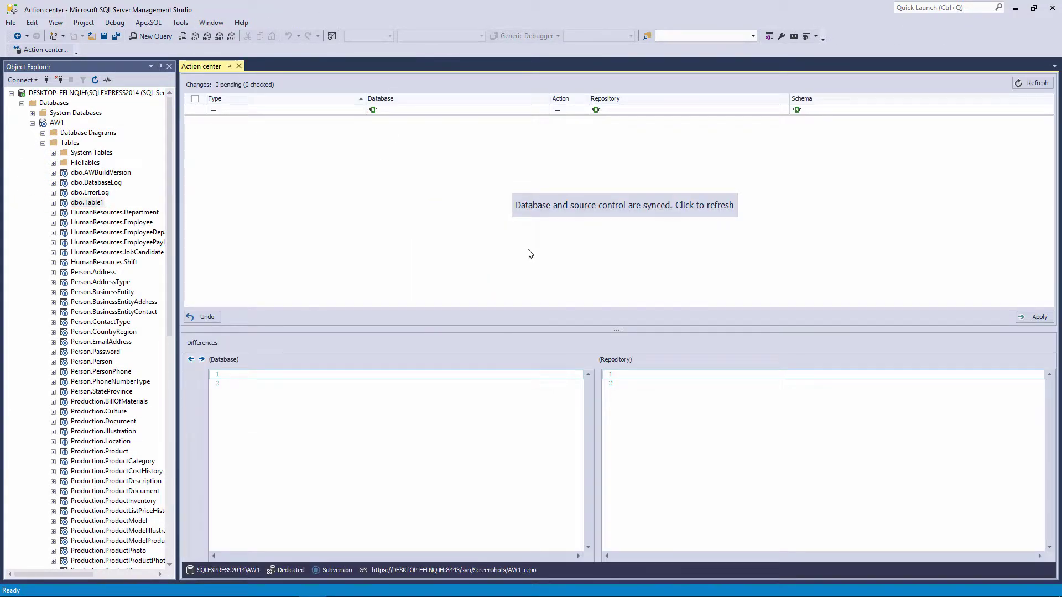
left_click(1039, 84)
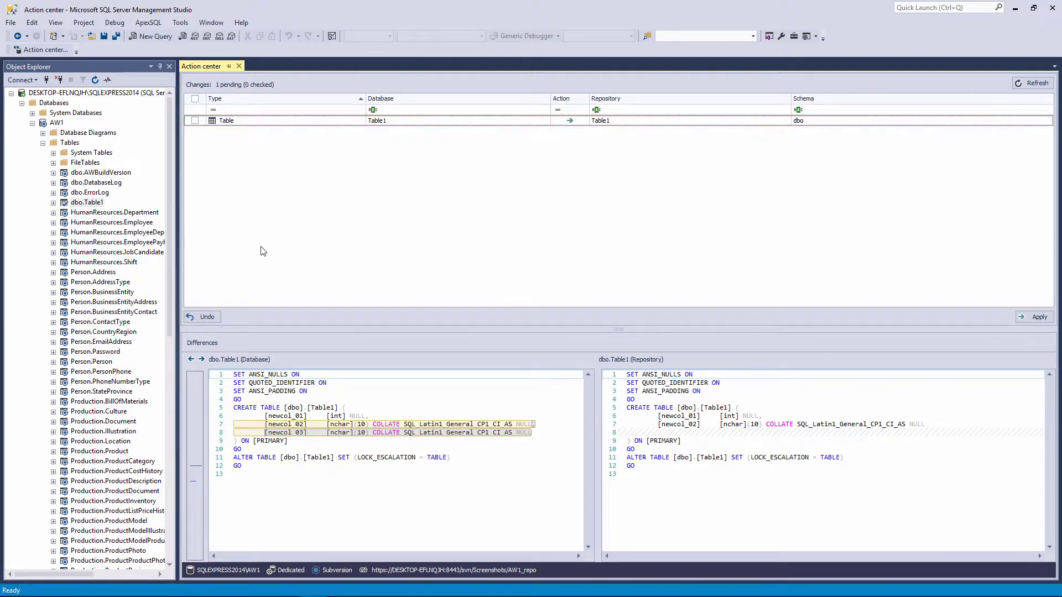
Revert the AW1 database to Label1, reviewing the generated script and warnings before applying the changes.
right_click(58, 123)
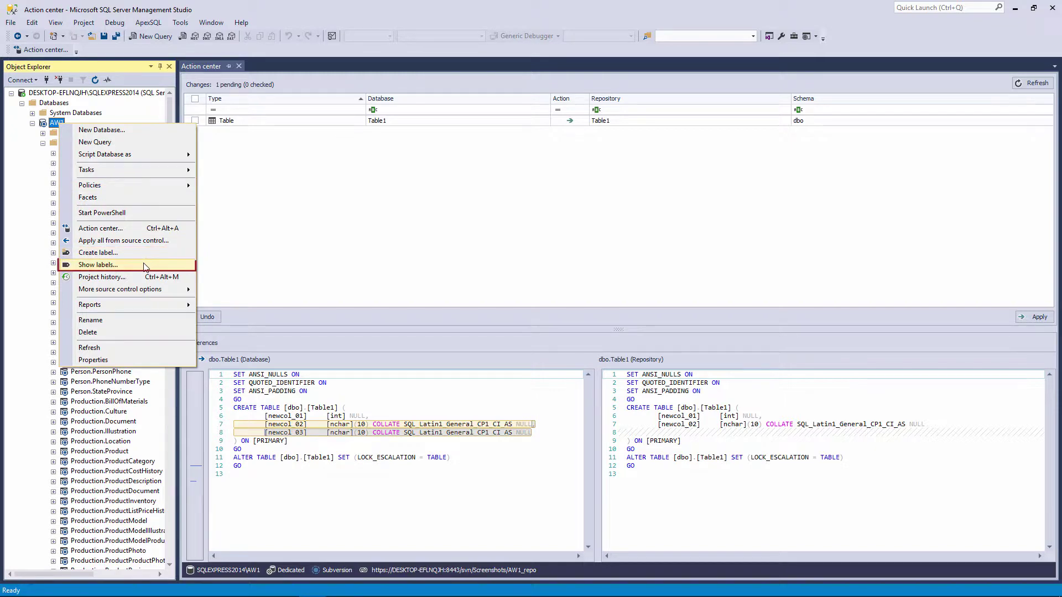
left_click(126, 268)
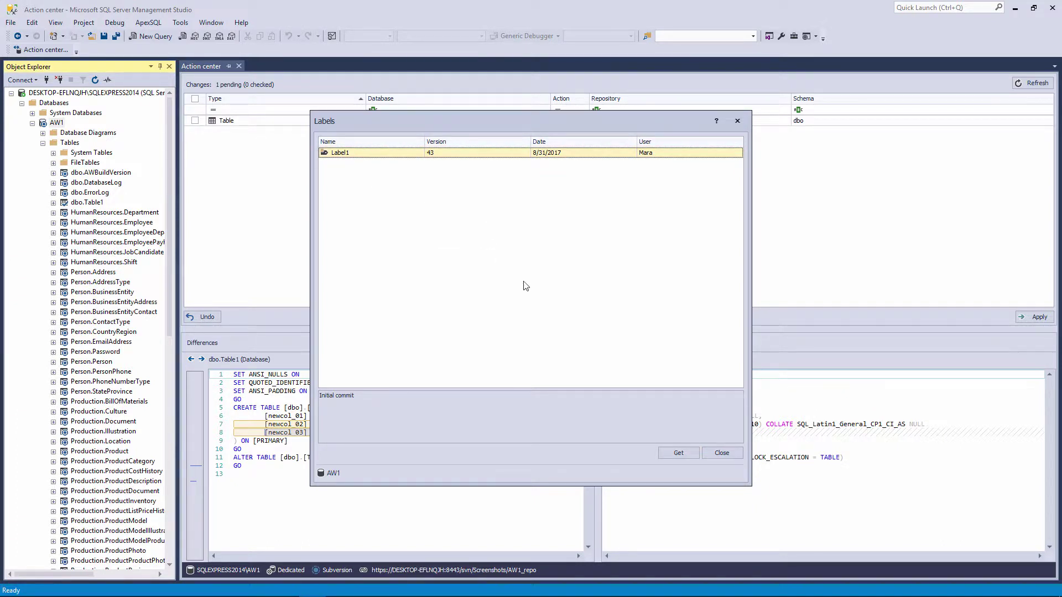
key("Return")
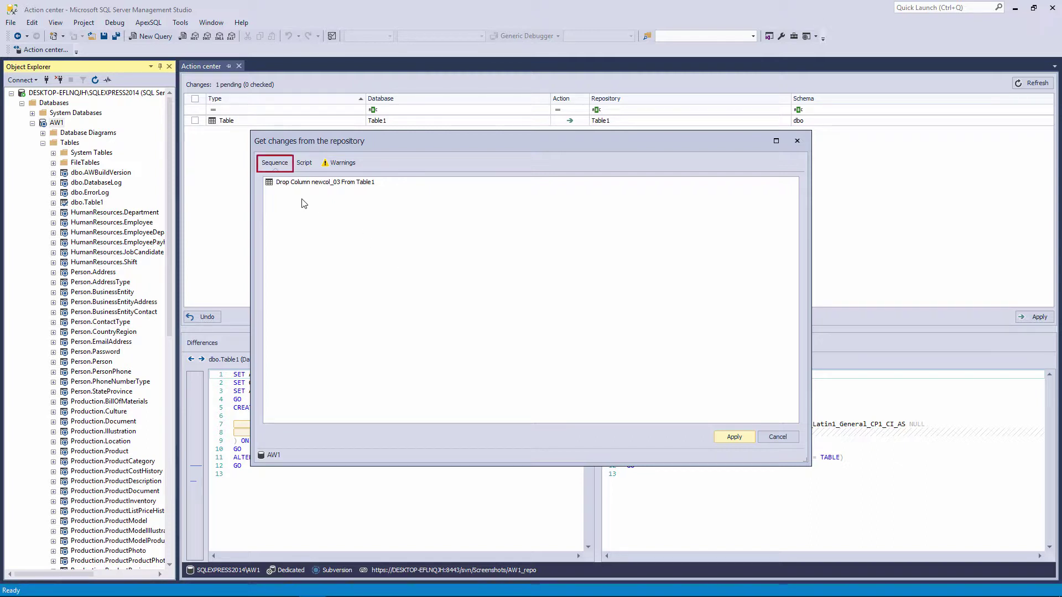
left_click(307, 168)
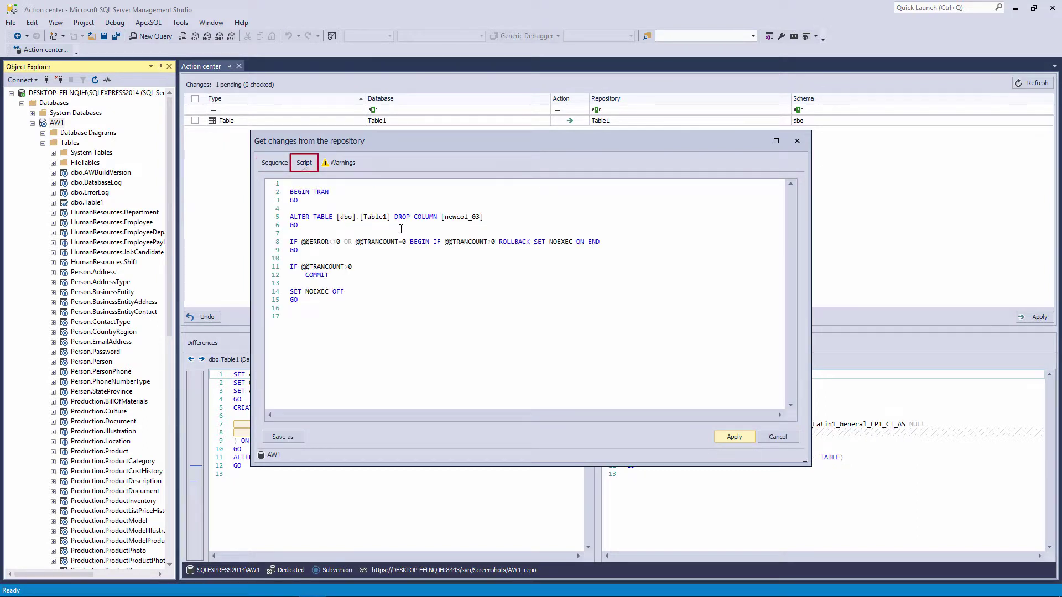
left_click(346, 167)
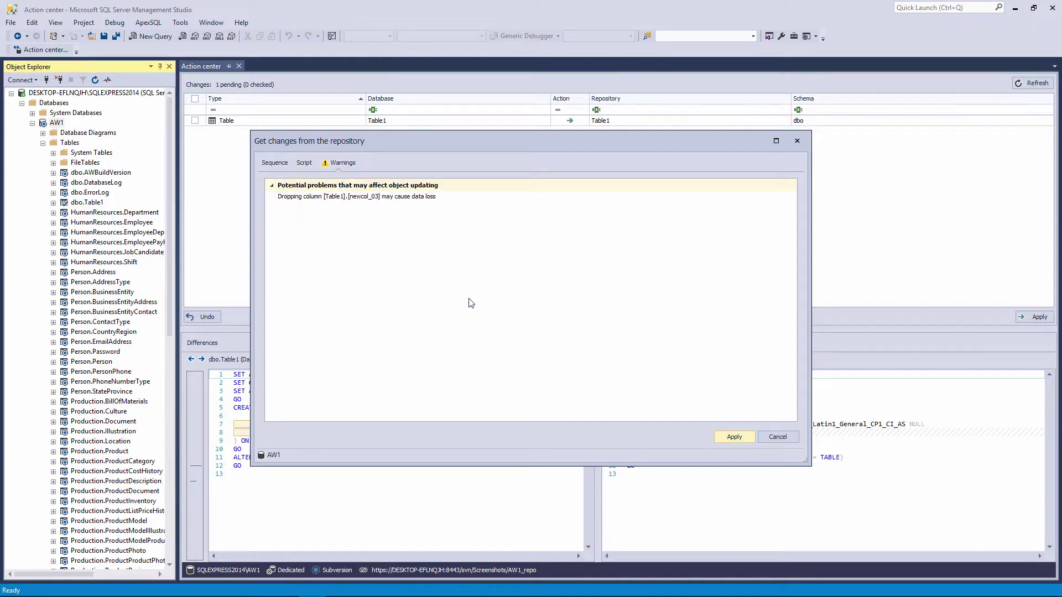
left_click(731, 438)
left_click(735, 438)
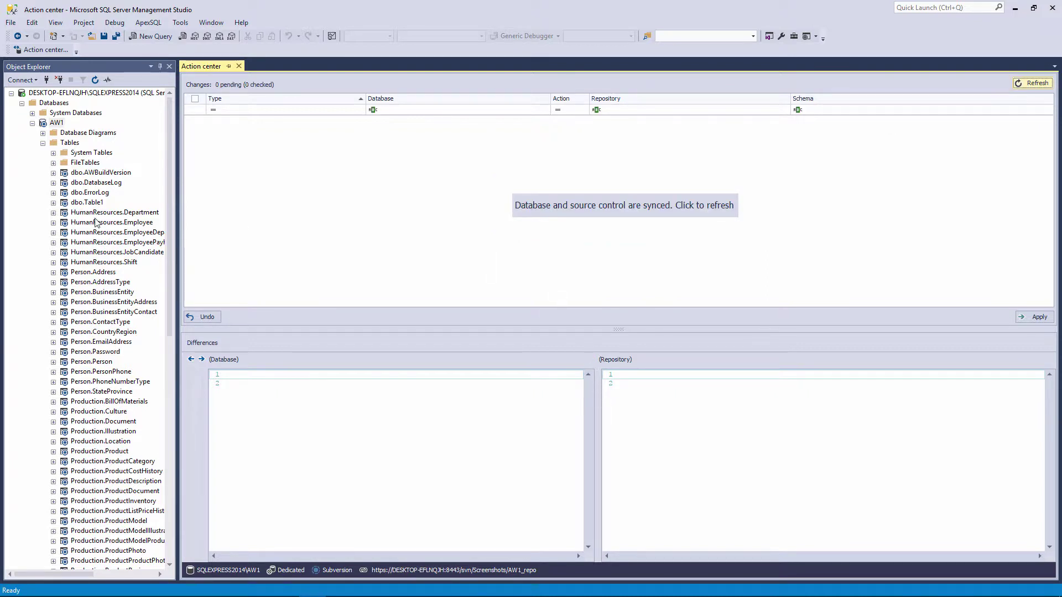
Open dbo.Table1 in design view to examine its columns.
right_click(96, 203)
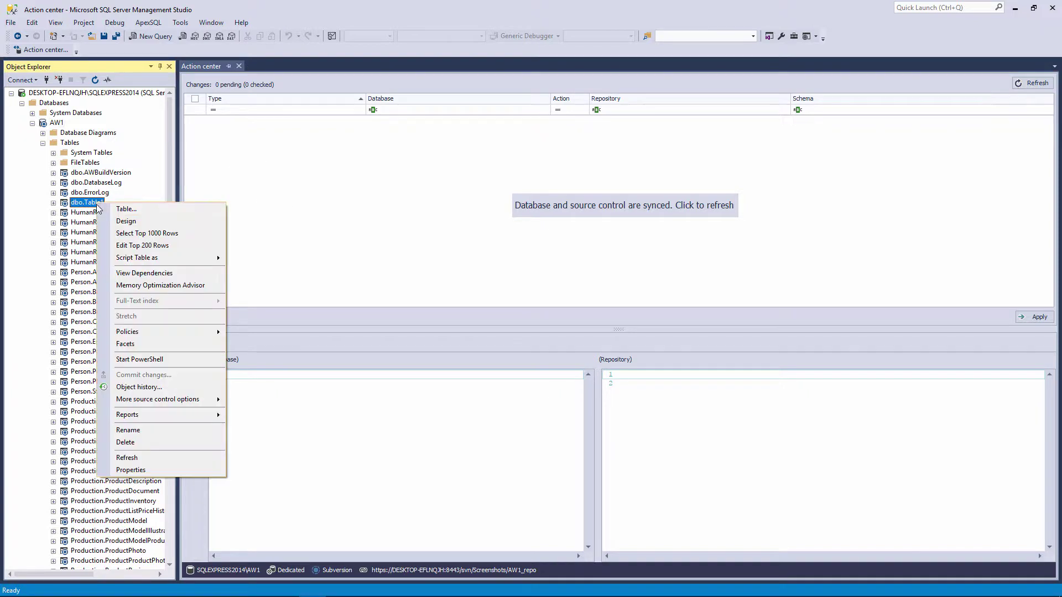
left_click(113, 220)
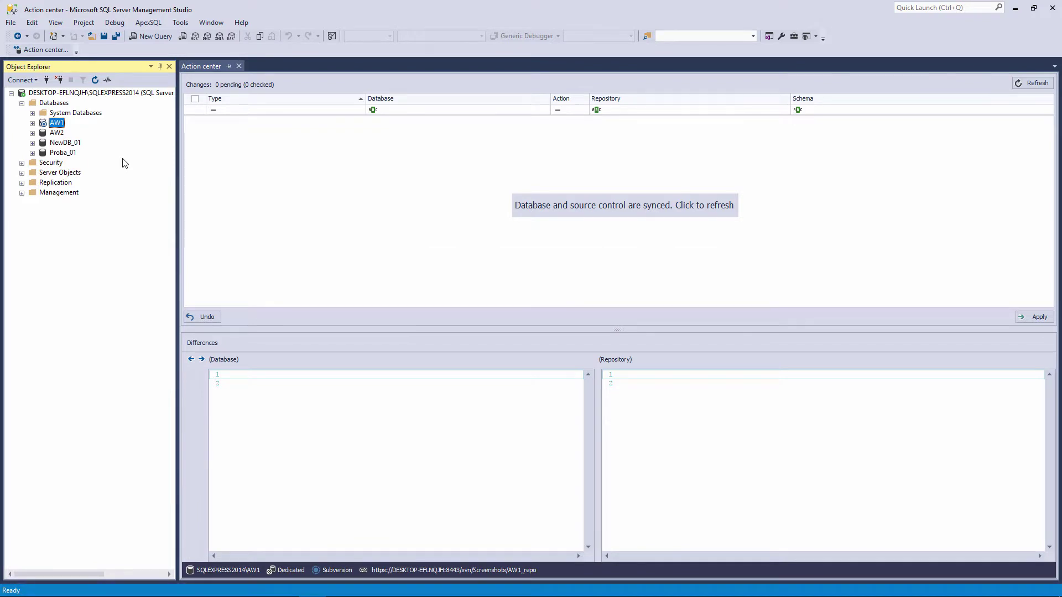
Link the AW2 database to source control through the native Subversion connection, keeping the wizard's default object filtering and script options.
left_click(58, 133)
right_click(59, 137)
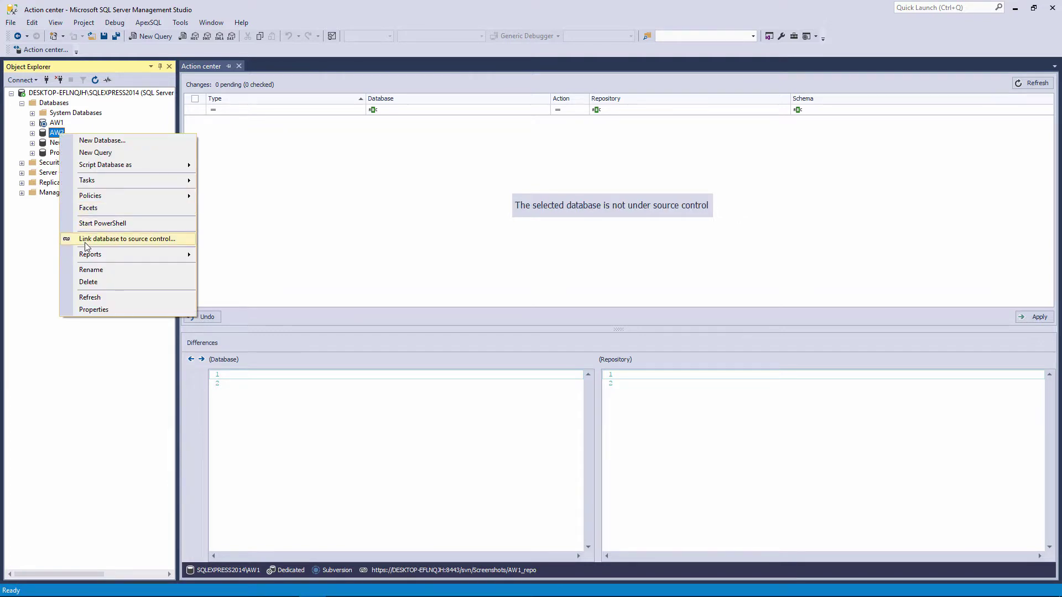
left_click(86, 243)
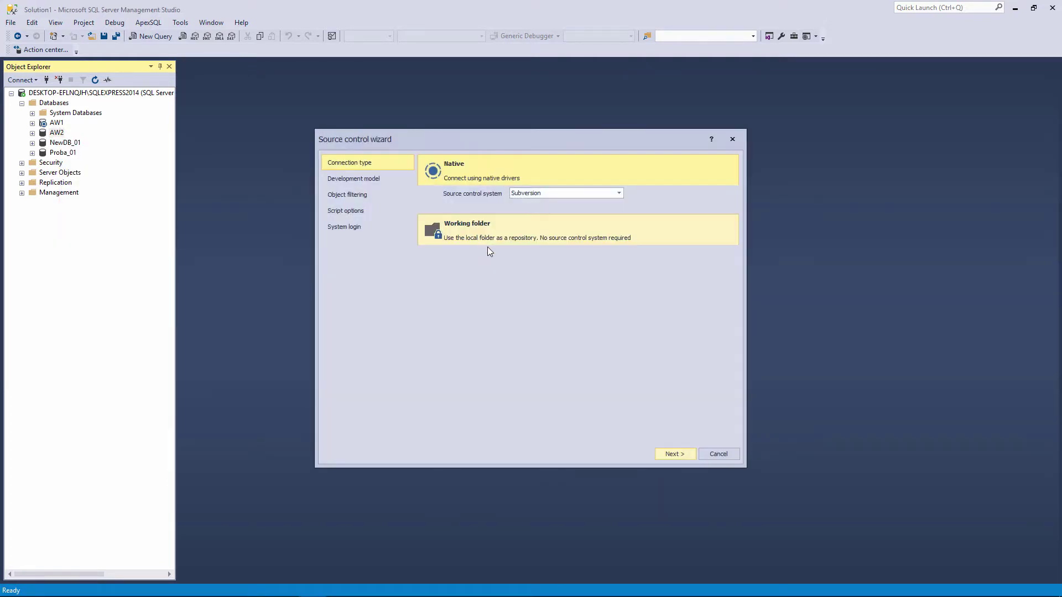
left_click(673, 454)
left_click(676, 453)
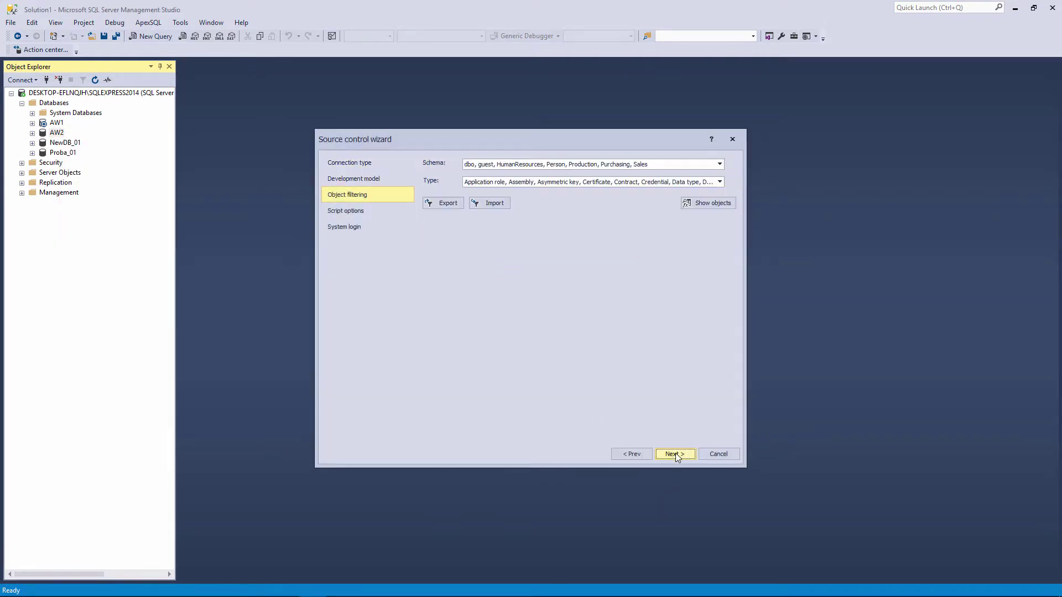
left_click(676, 453)
left_click(675, 453)
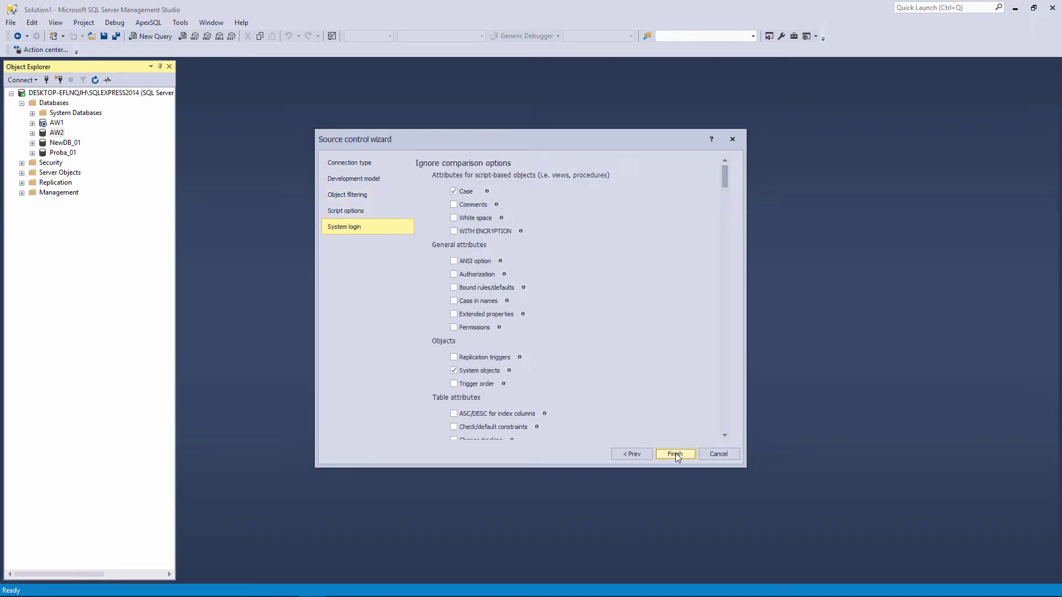
left_click(675, 454)
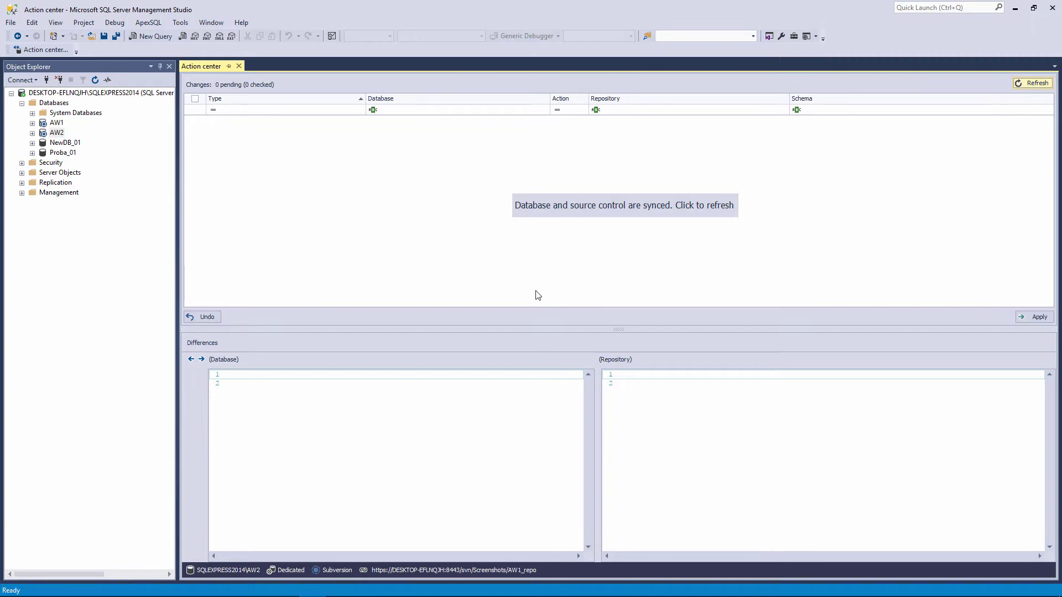
Show the source control labels available for the AW2 database and inspect Label1.
right_click(58, 134)
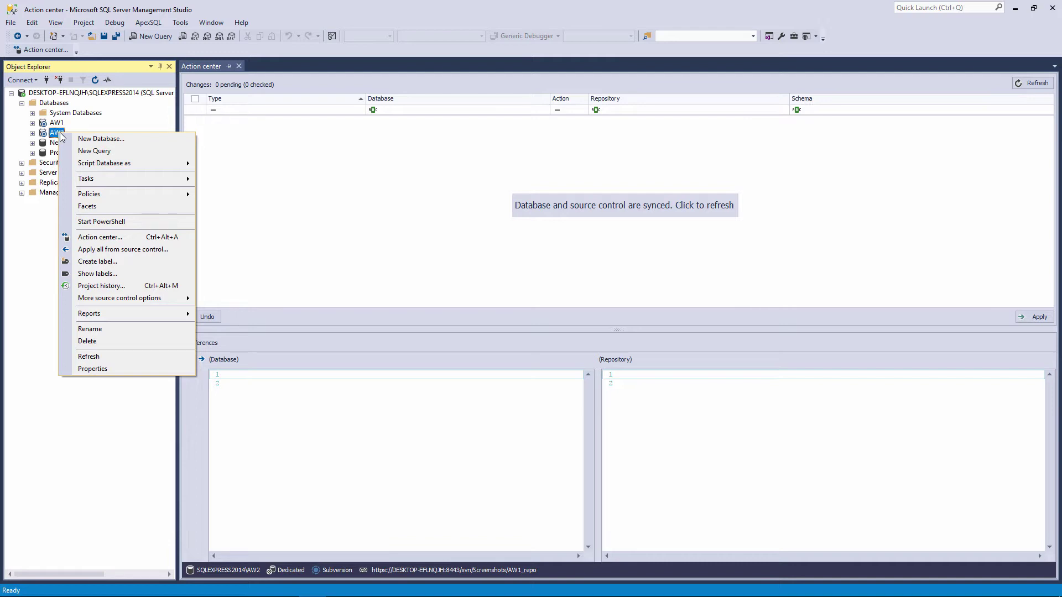
left_click(136, 276)
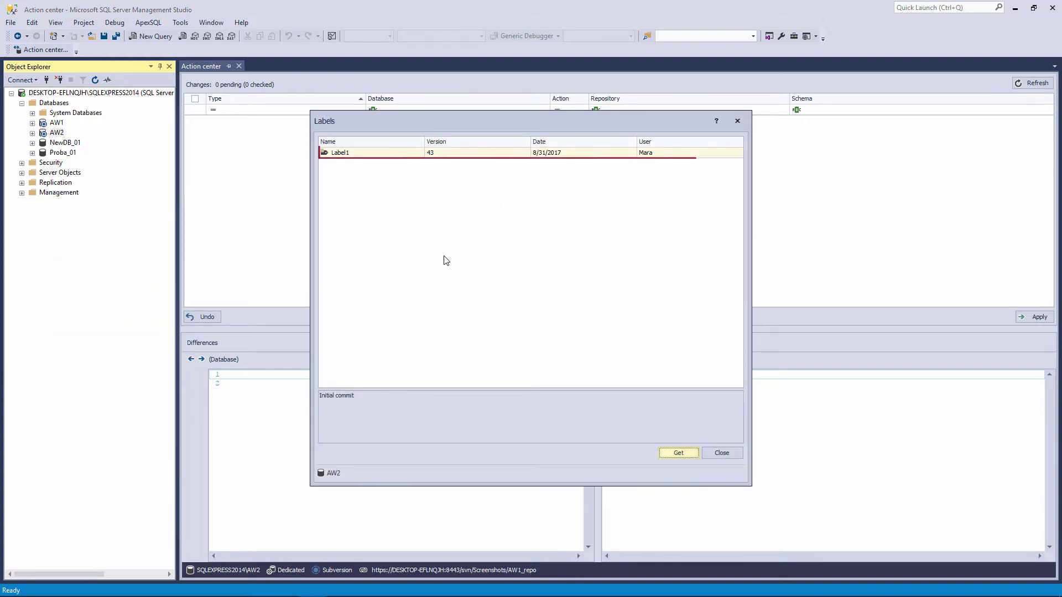
left_click(414, 153)
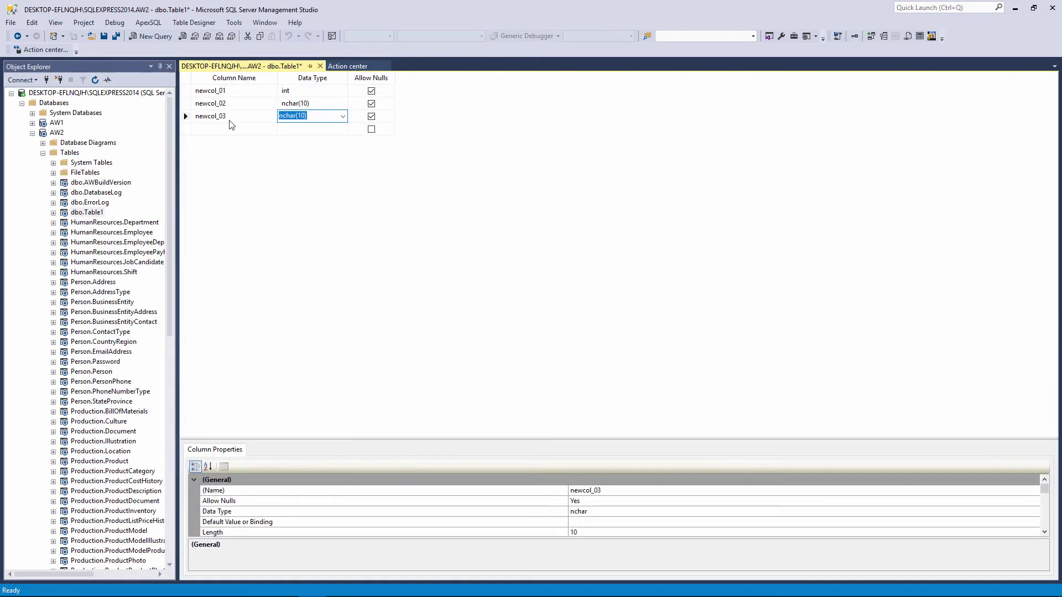
Save AW2's dbo.Table1 design with the added nchar(10) column newcol_03 and refresh the list of pending changes.
left_click(230, 121)
left_click(320, 66)
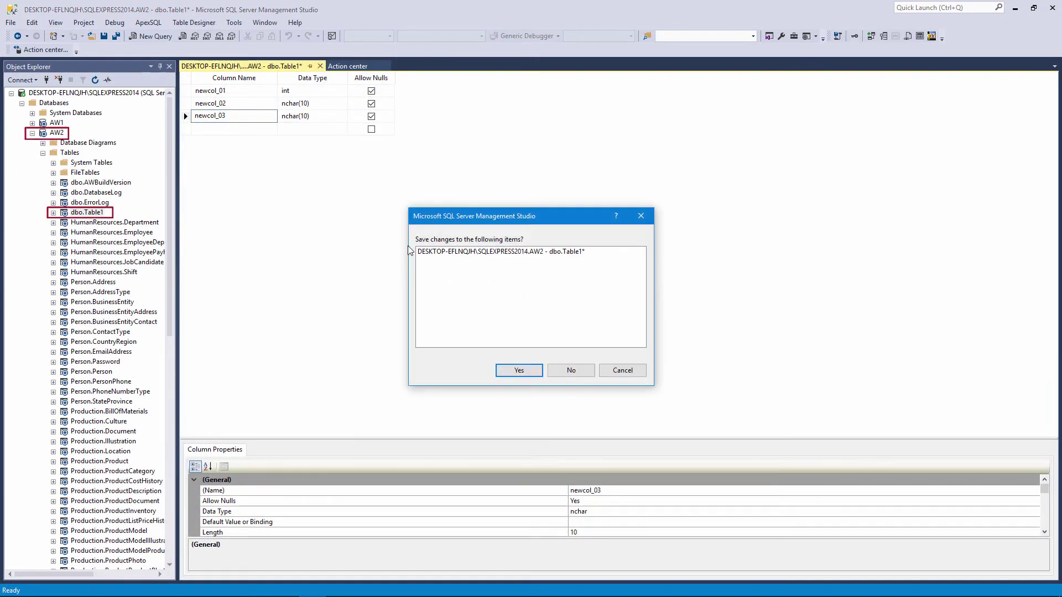
left_click(520, 369)
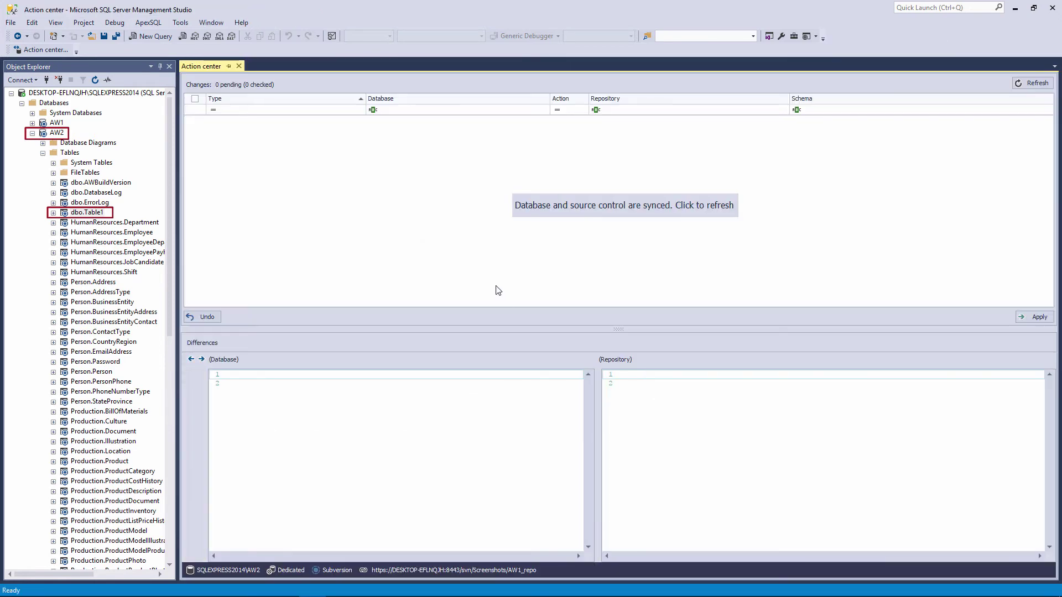
left_click(590, 215)
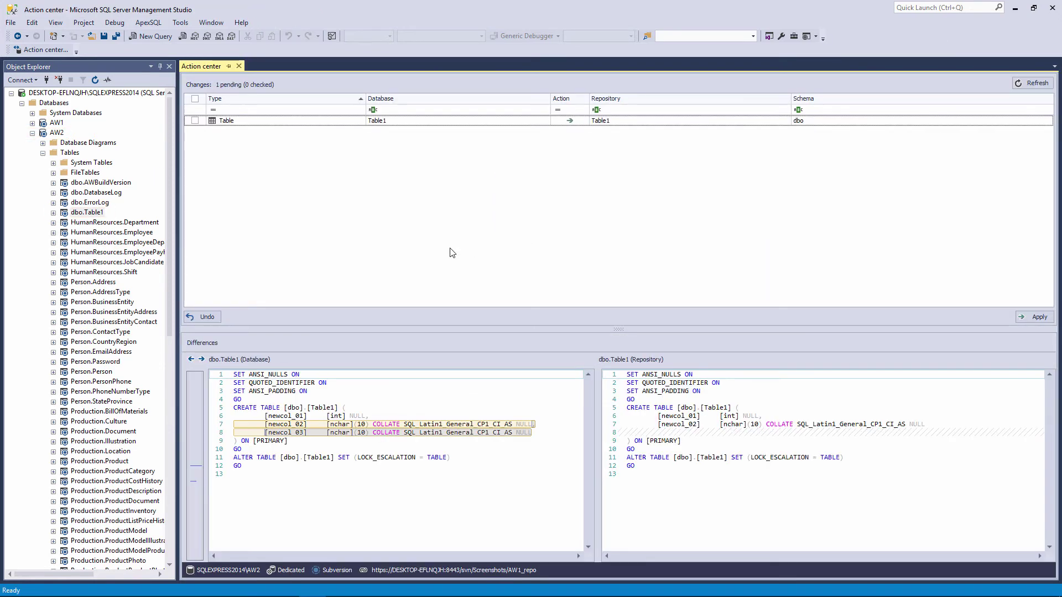
Commit the pending Table1 change from AW2 to the repository with the comment "01".
left_click(195, 121)
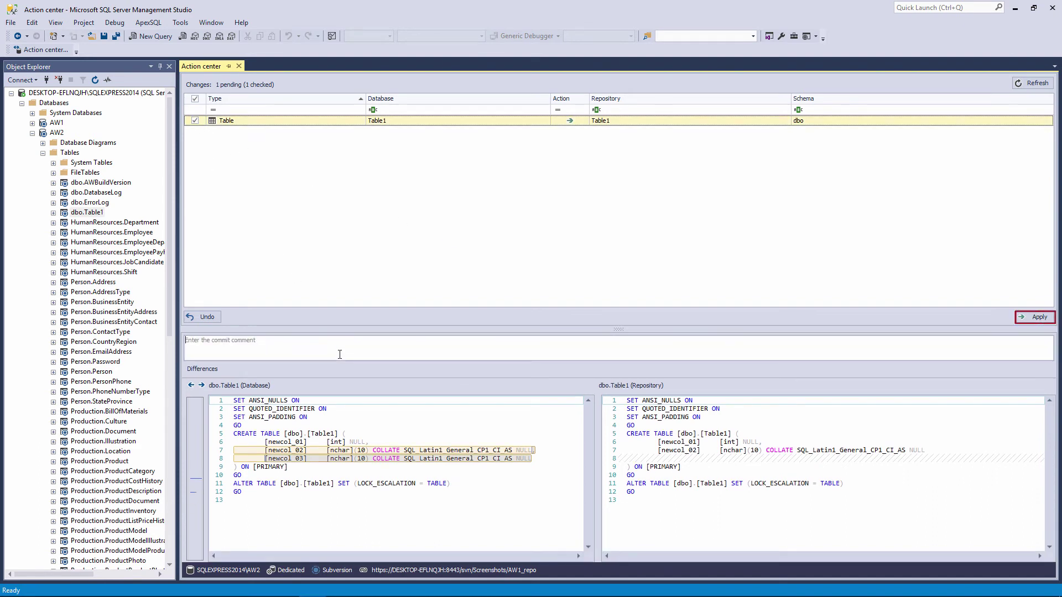
left_click(340, 355)
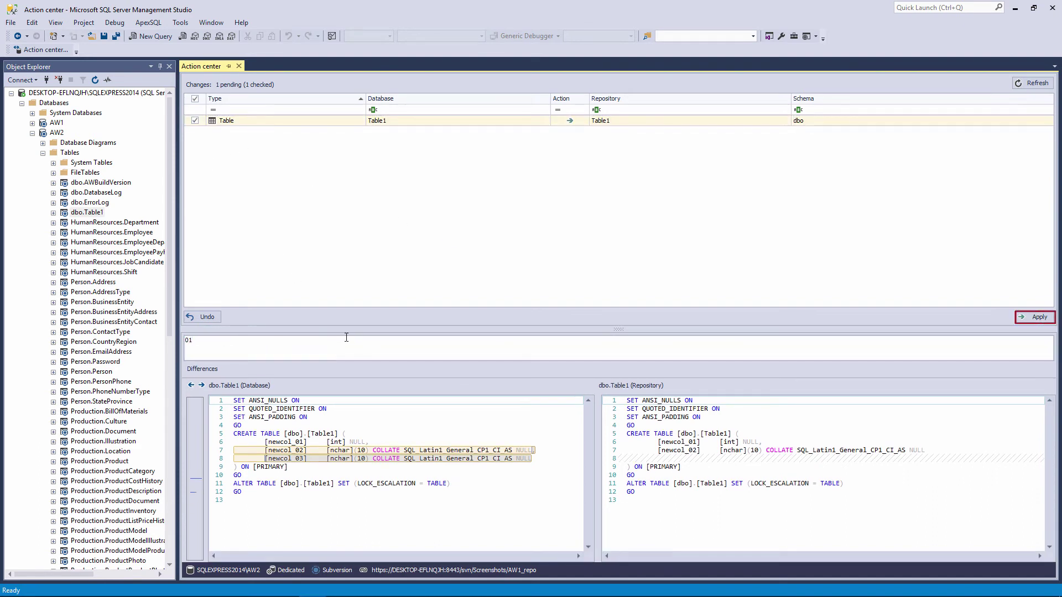
left_click(1022, 318)
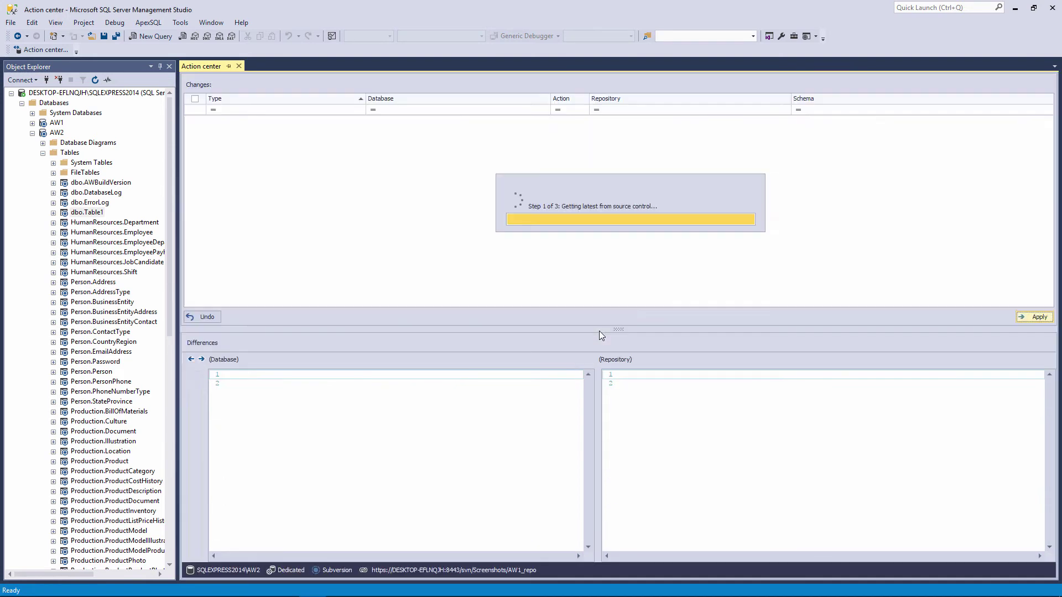
Create a source control label named Label2 for the AW2 database, leaving its comment empty.
right_click(56, 133)
left_click(95, 262)
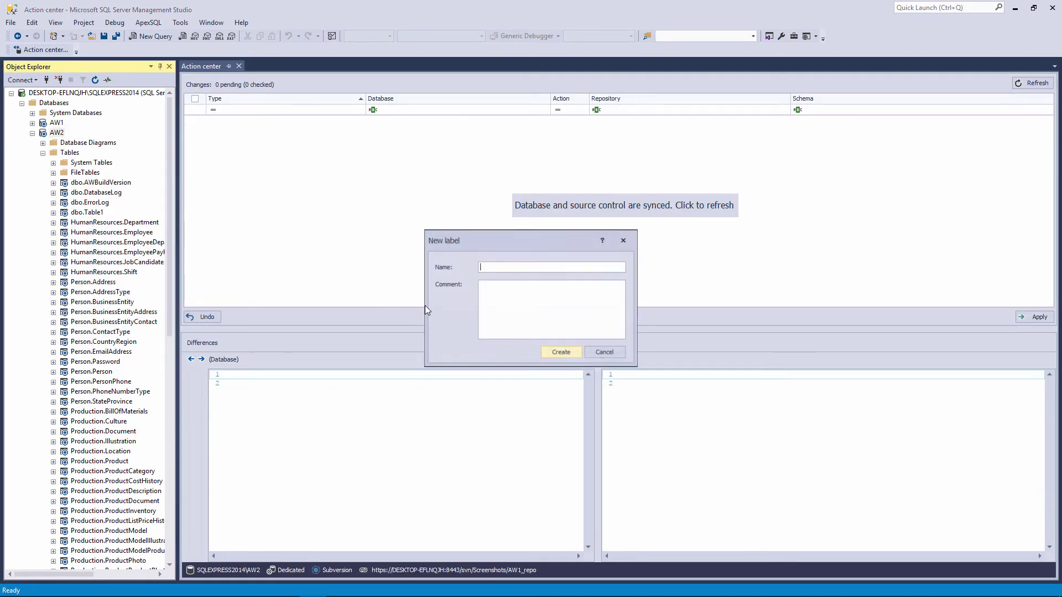
type("Label2")
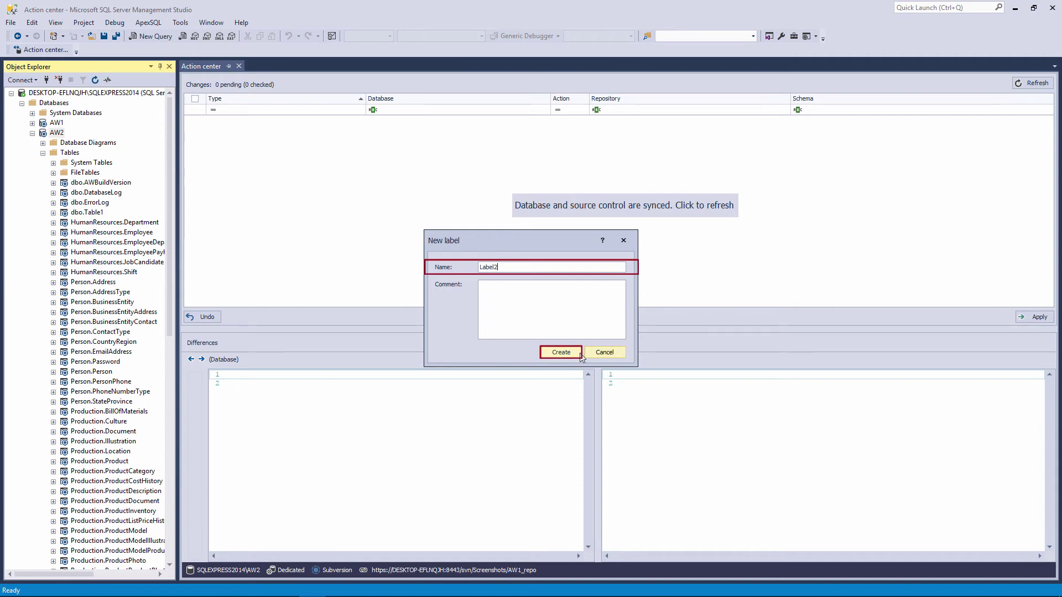
left_click(567, 355)
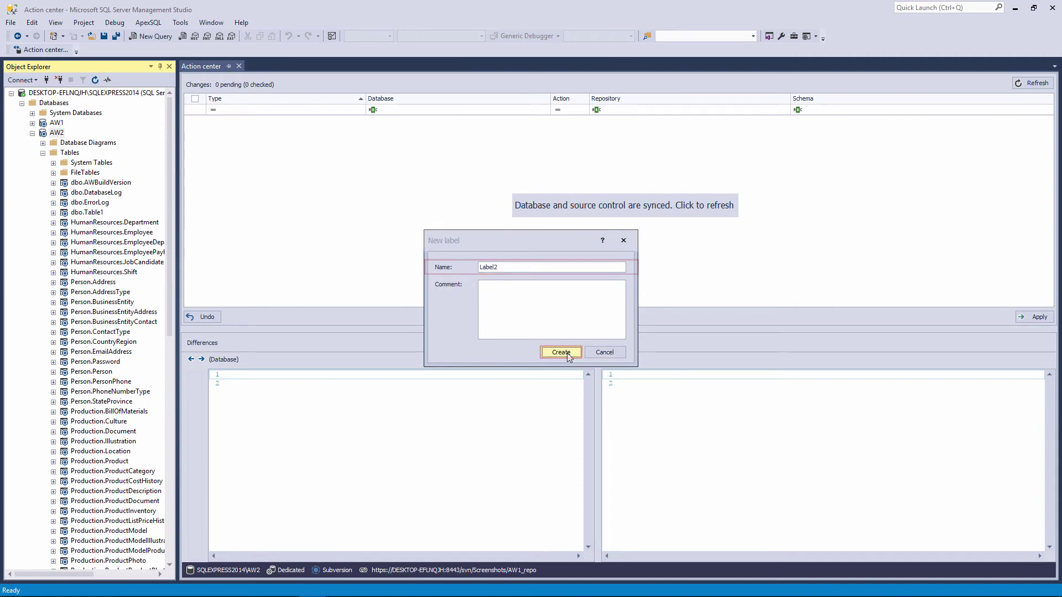
left_click(544, 322)
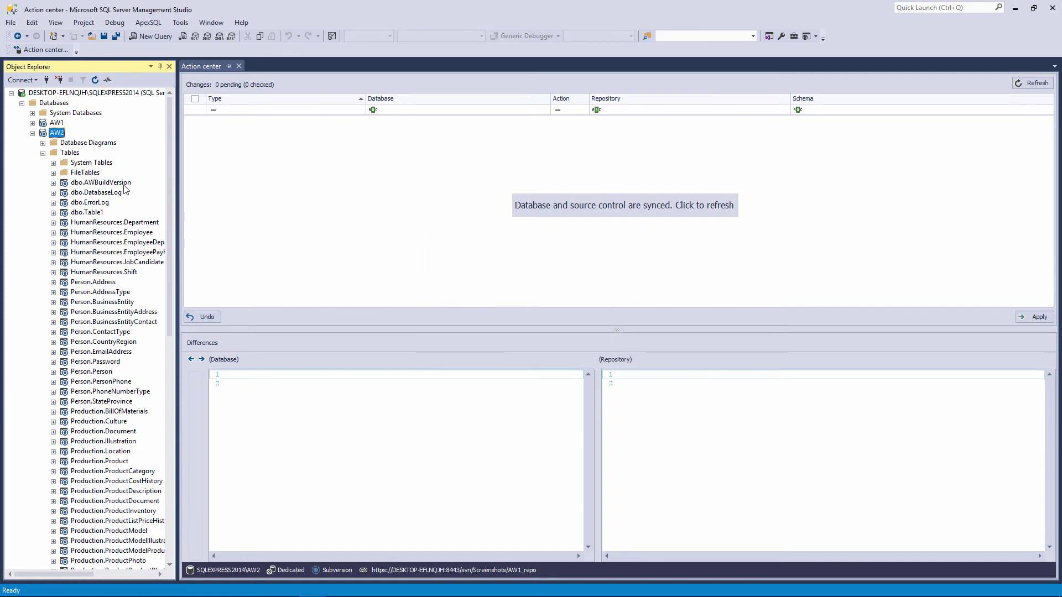
Review the list of source control labels for the AW1 database, then close it without getting a label.
right_click(61, 126)
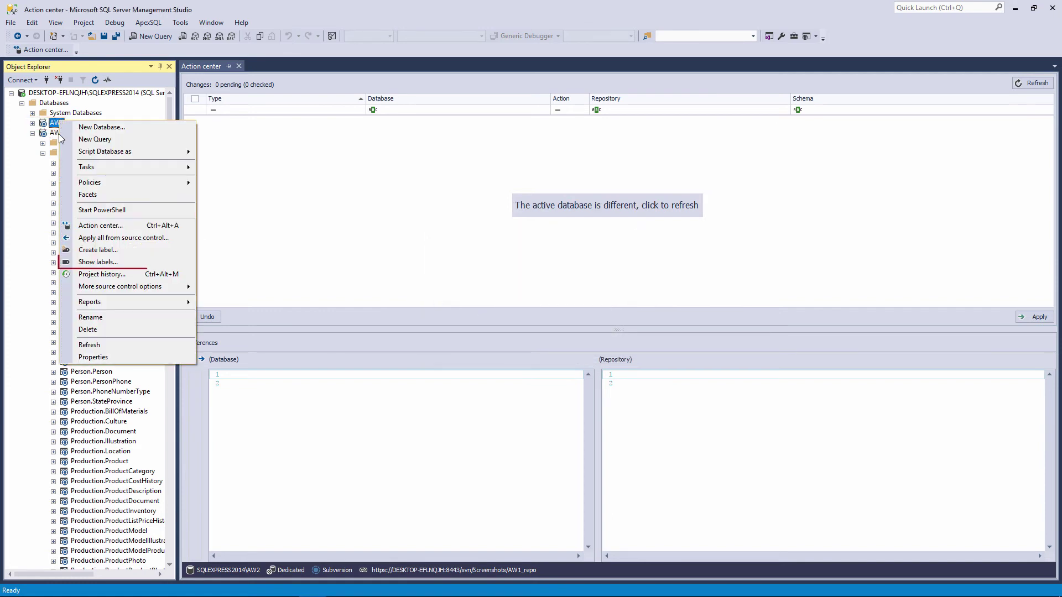
left_click(365, 267)
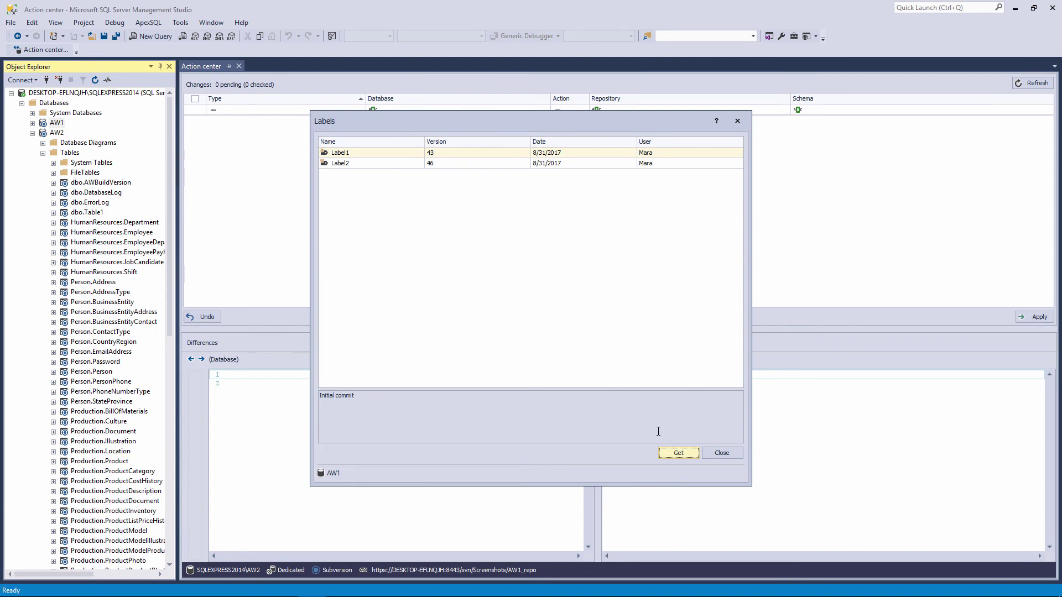
left_click(709, 453)
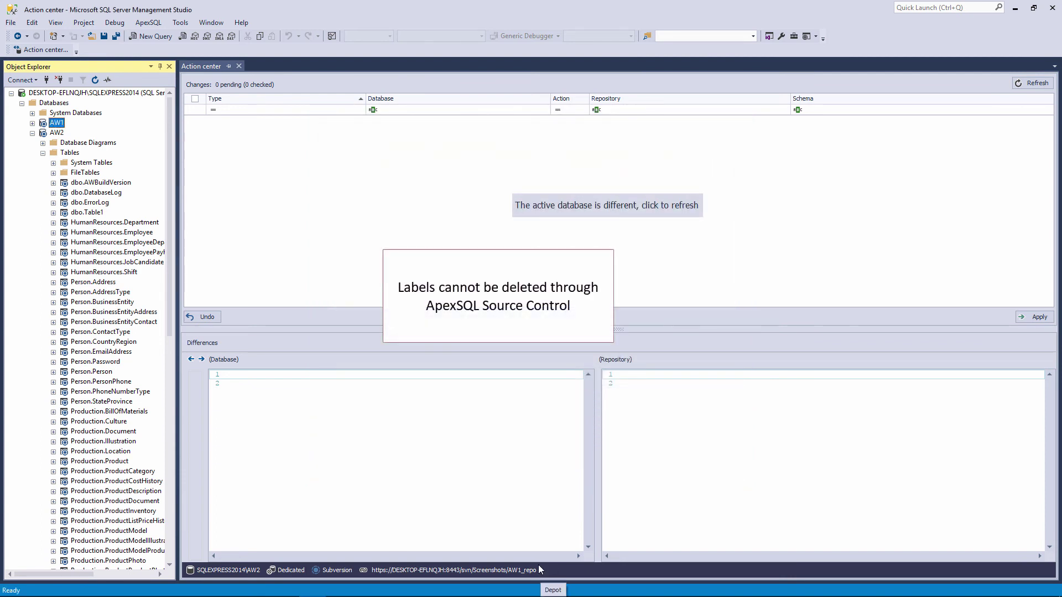
Bring up the source control commands available for the AW1 database.
right_click(52, 123)
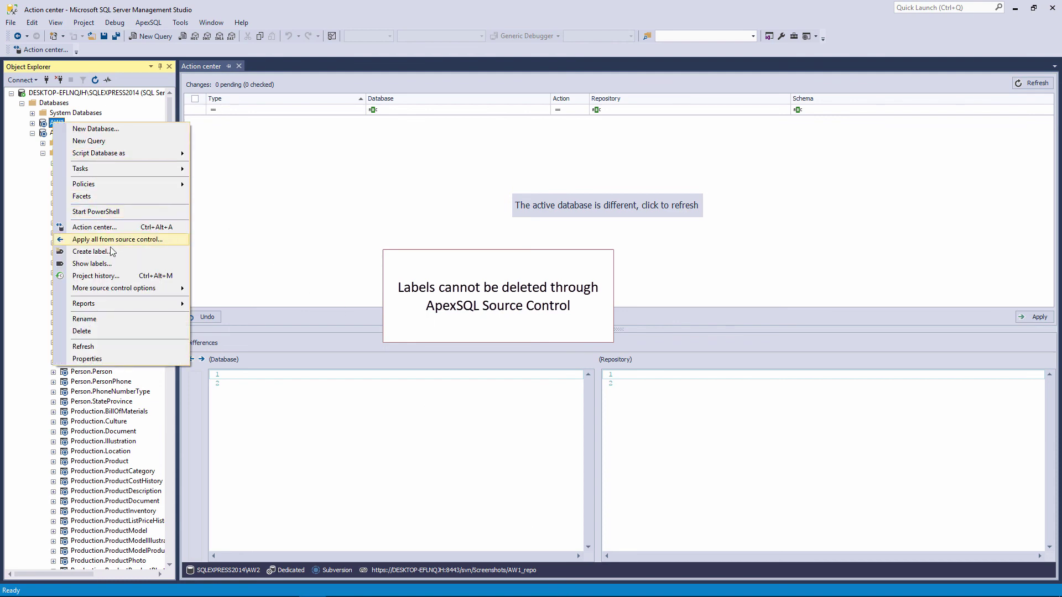